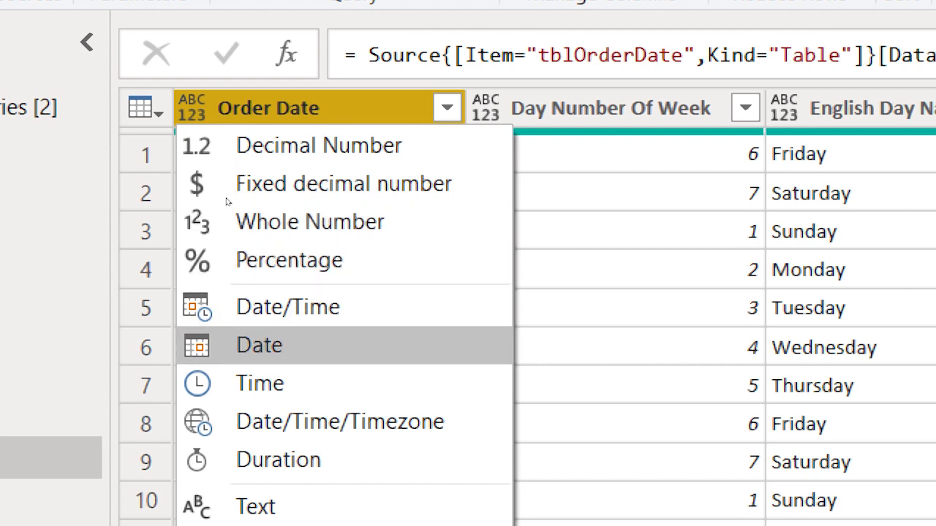
Step: Set the Order Date column's data type to Date, and remove that Changed Type step again
key(Return)
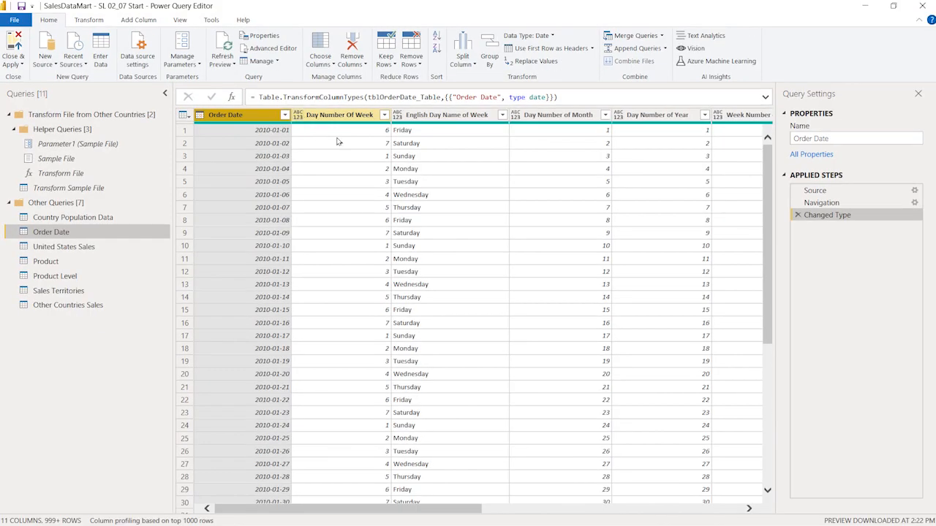
click(797, 216)
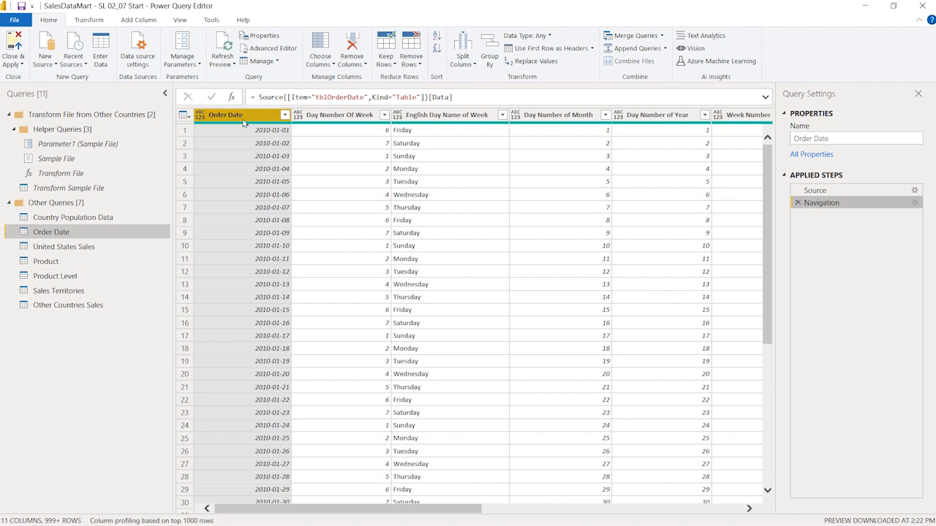
Step: Detect the data types of all columns in the Order Date query automatically
key(ctrl+a)
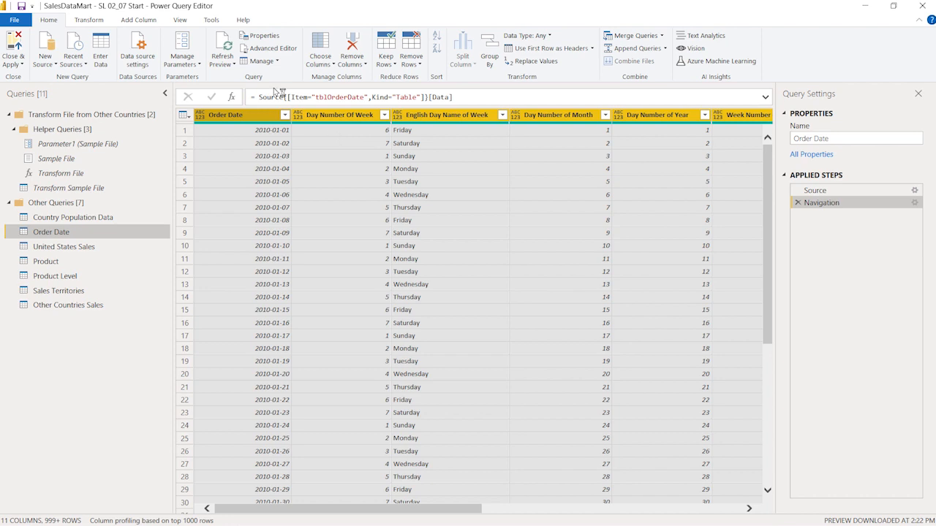
click(101, 20)
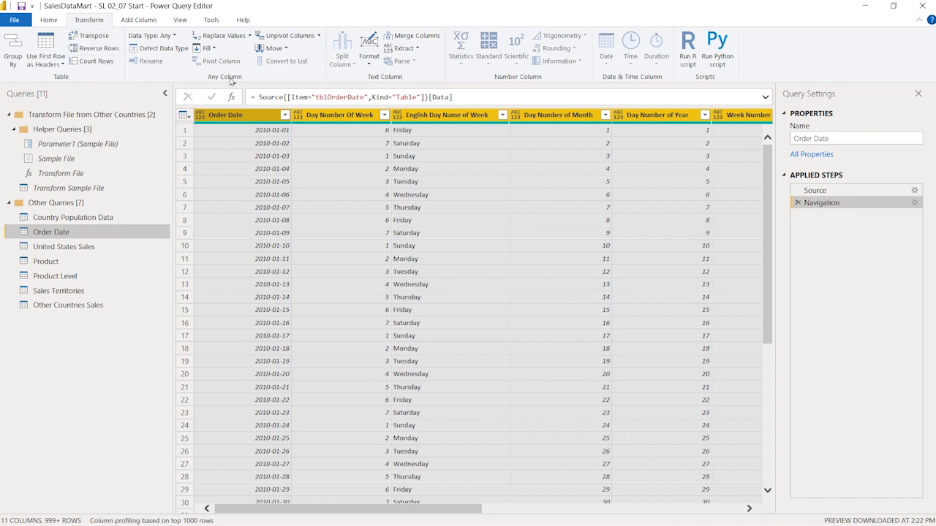
click(159, 51)
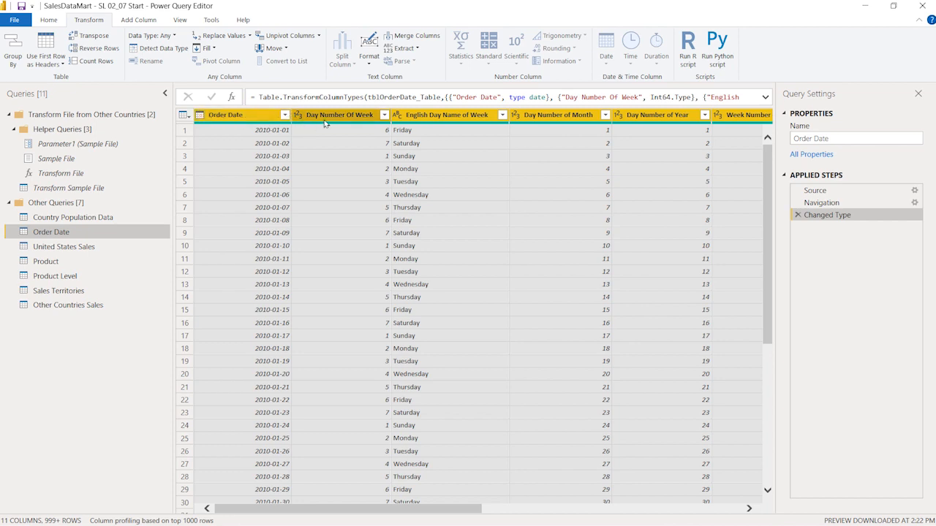
Step: Compare the Month Year column's values with the Month Year column in the Order Date workbook in Excel
drag(418, 514, 724, 500)
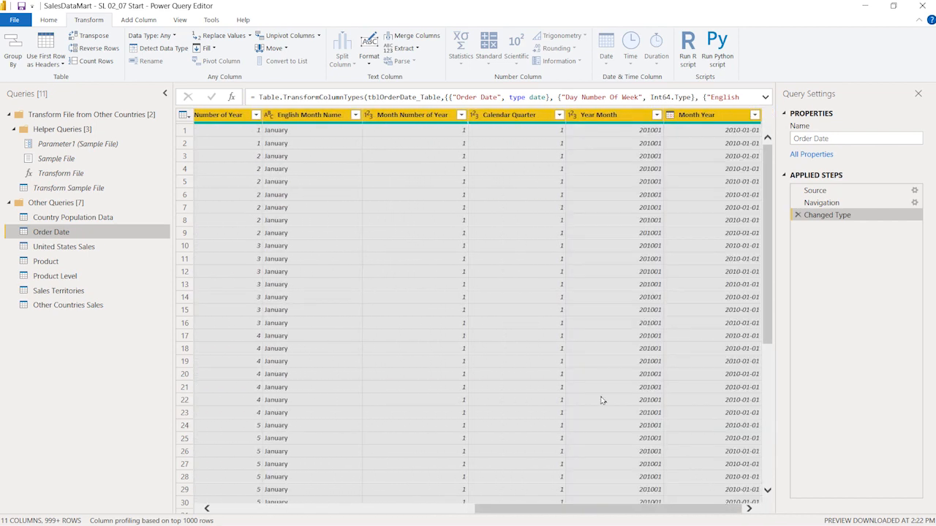
click(700, 119)
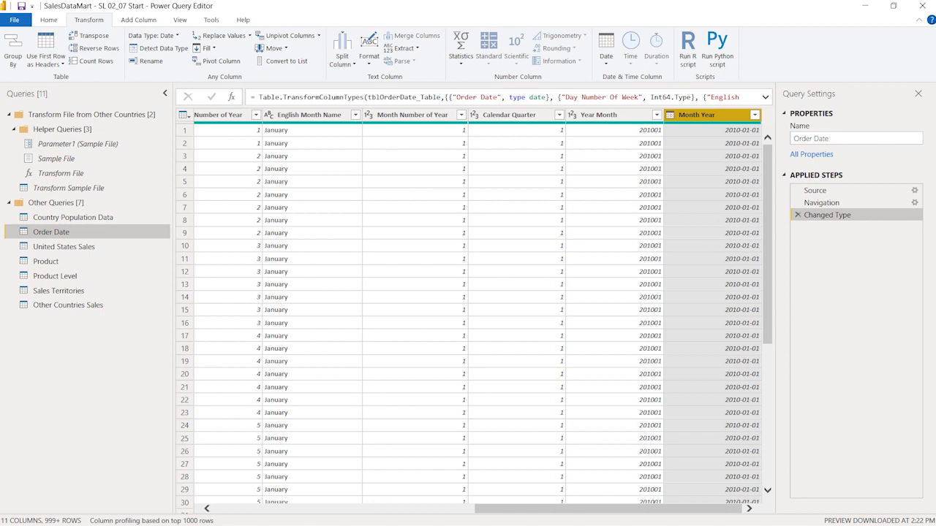
click(443, 525)
drag(606, 508, 800, 505)
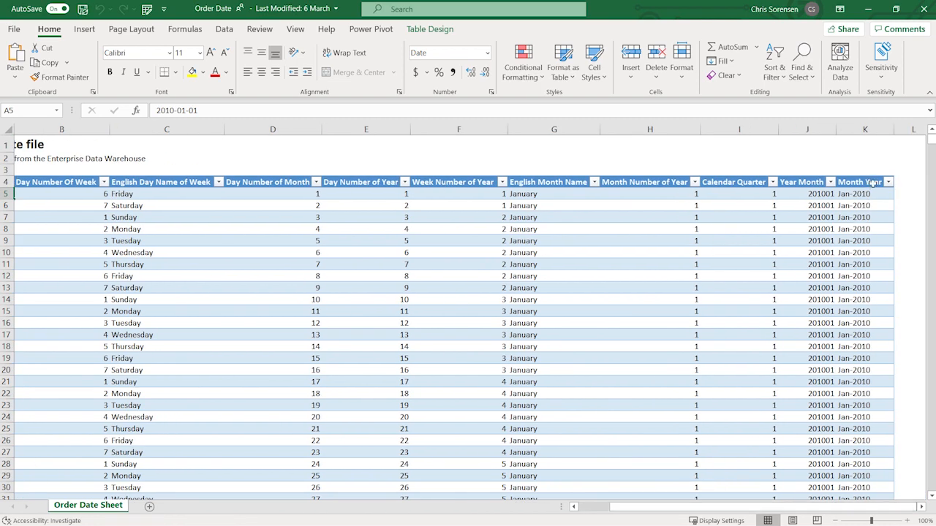
click(865, 129)
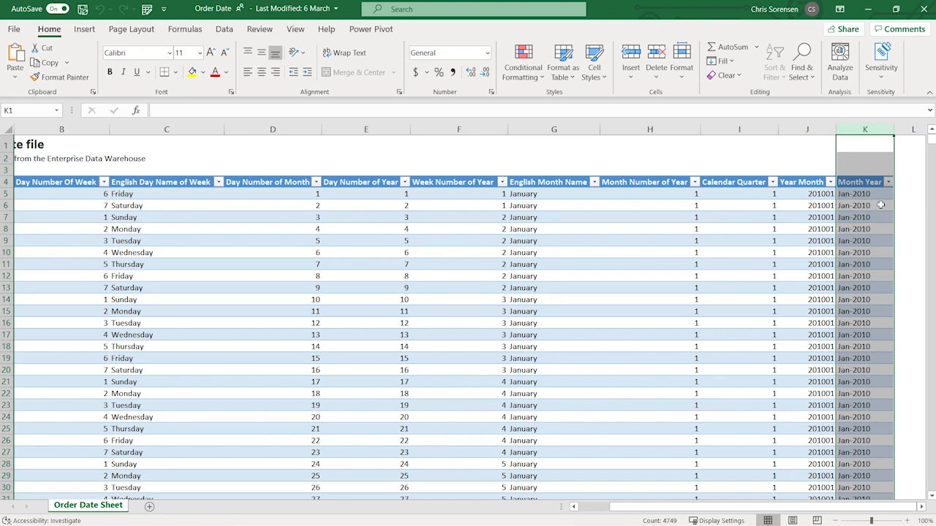
click(671, 232)
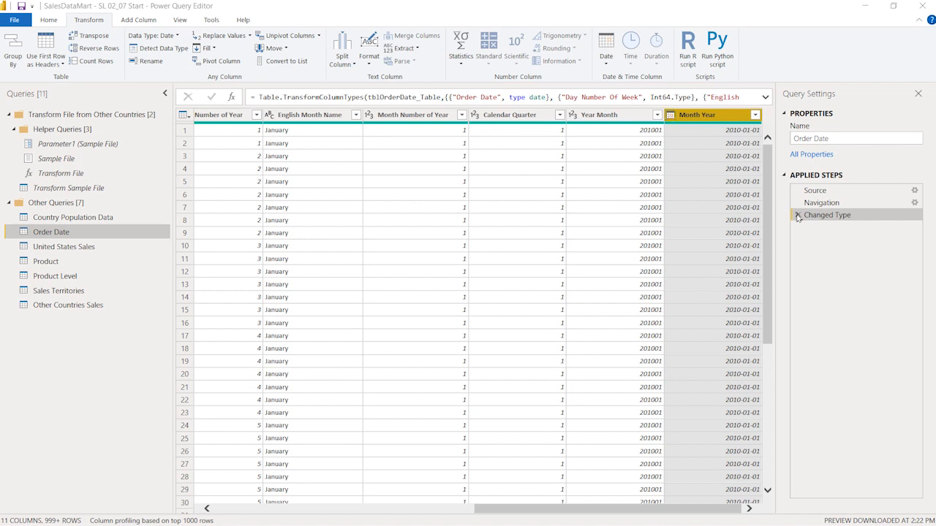
Step: Change the Month Year column's data type to Text in Power Query, replacing the current conversion
click(671, 114)
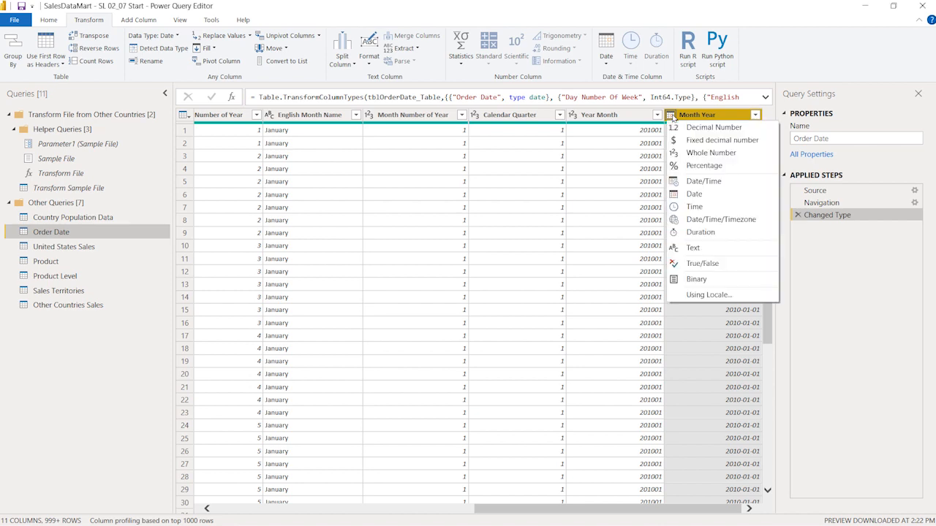
click(712, 248)
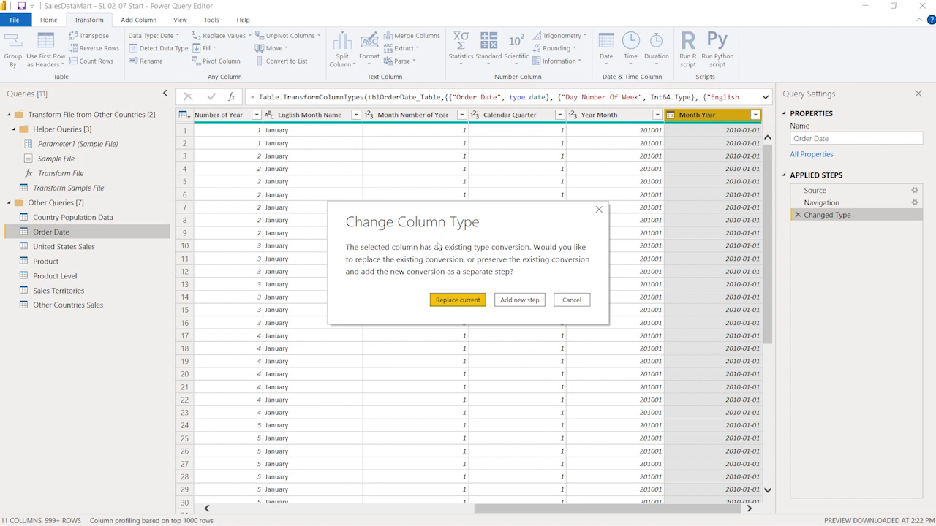
click(457, 301)
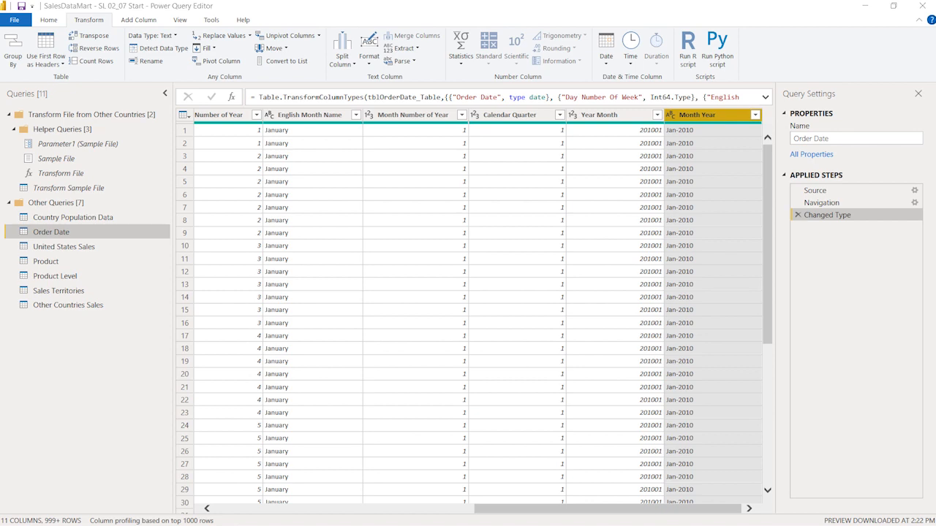
Step: Check the data types of the Order Quantity and Unit Price columns in the United States Sales query
click(94, 249)
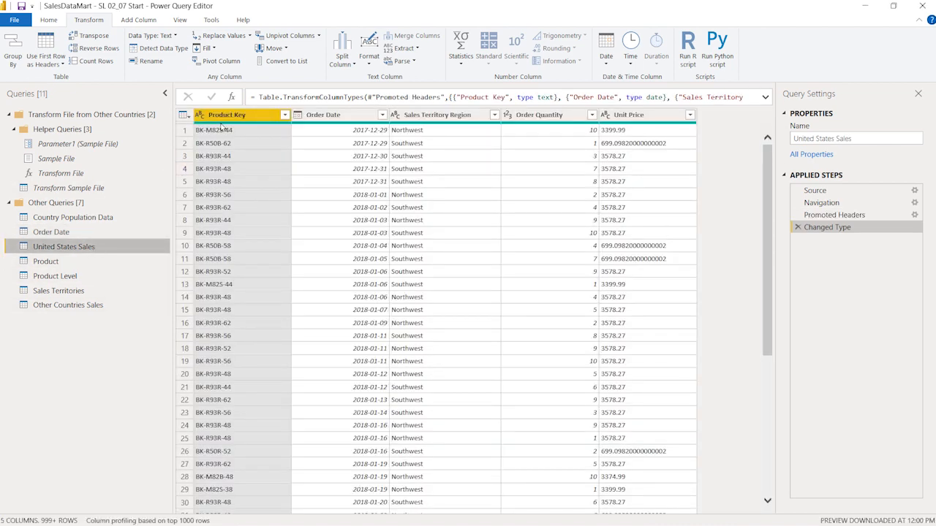
click(507, 114)
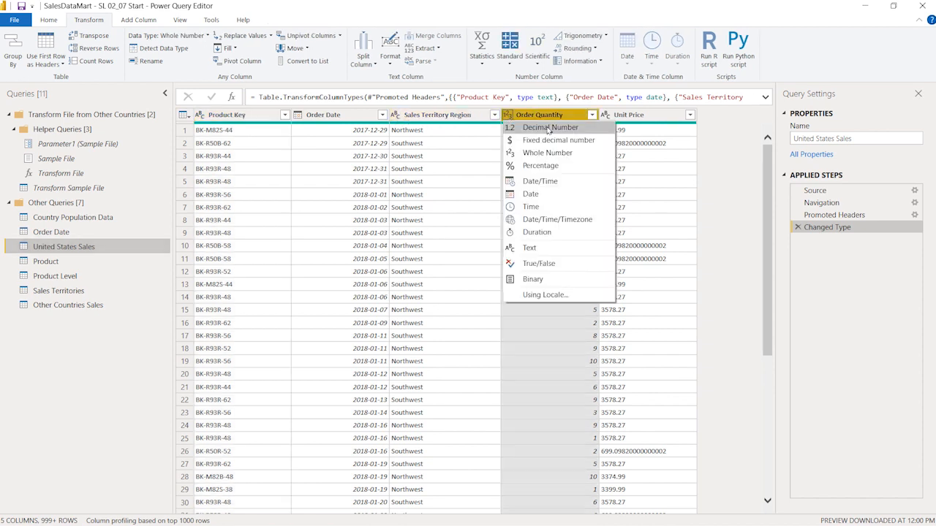
click(550, 117)
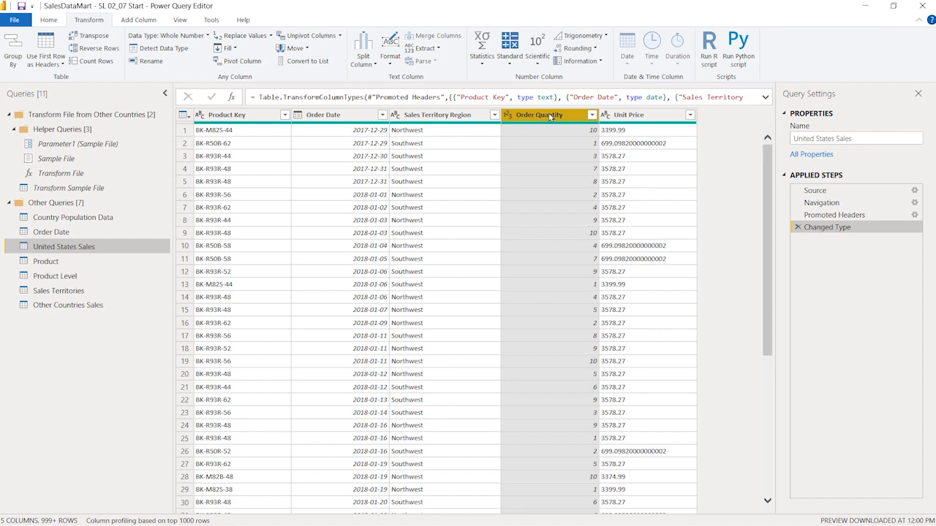
click(640, 120)
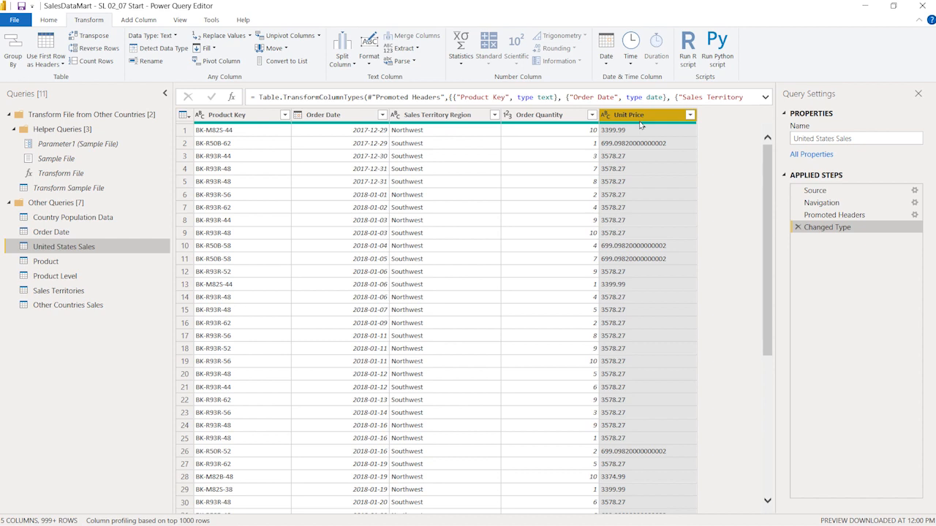
Step: Set the Subcategory Key and Product Description columns of the Product query to the Text data type
click(45, 262)
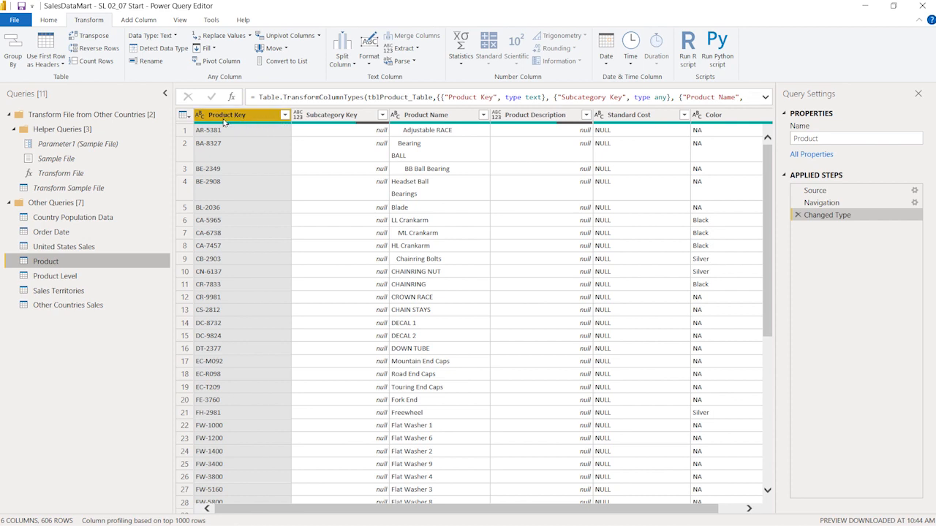
click(298, 117)
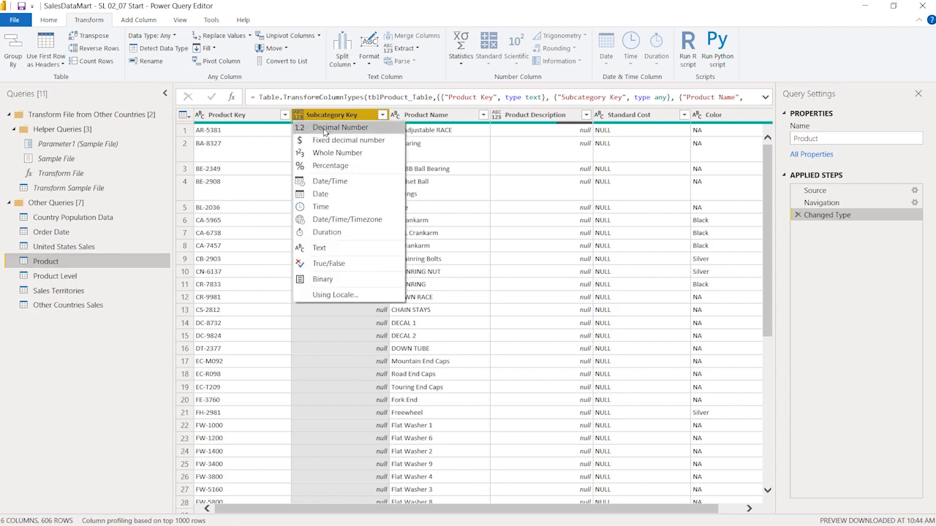
click(331, 249)
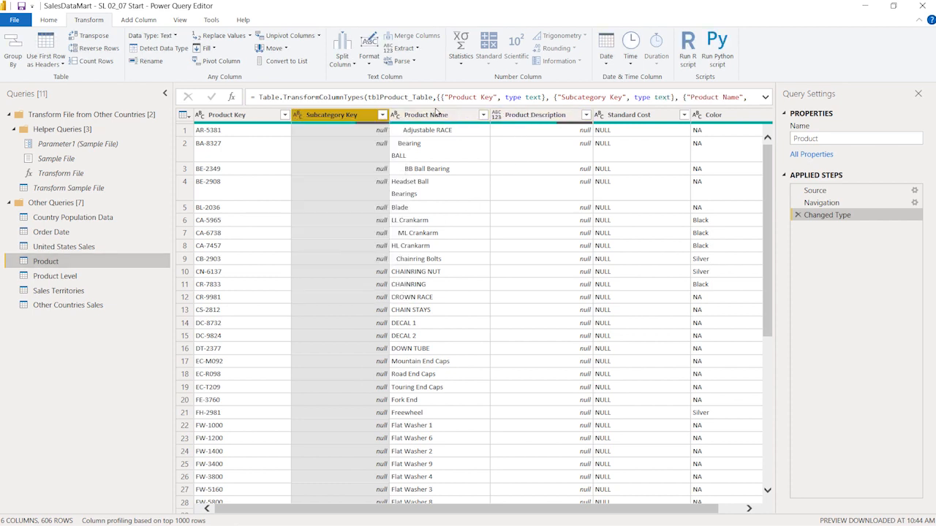
click(497, 116)
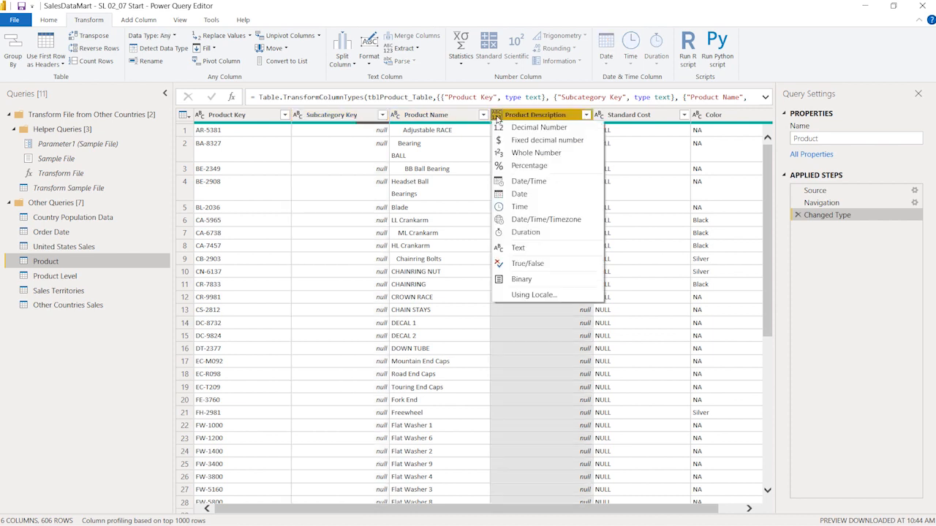
click(553, 248)
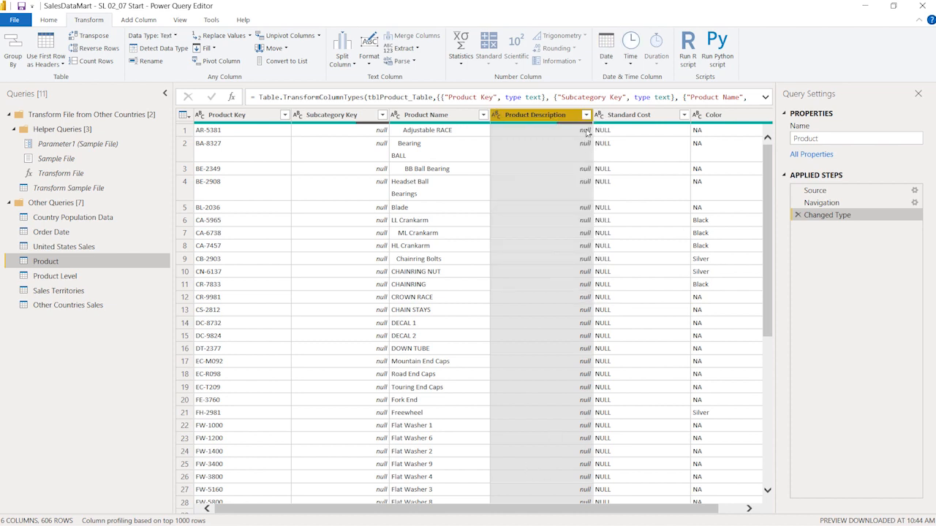
Step: Change the Product query's Standard Cost column to Fixed decimal number, replacing the current conversion
click(645, 117)
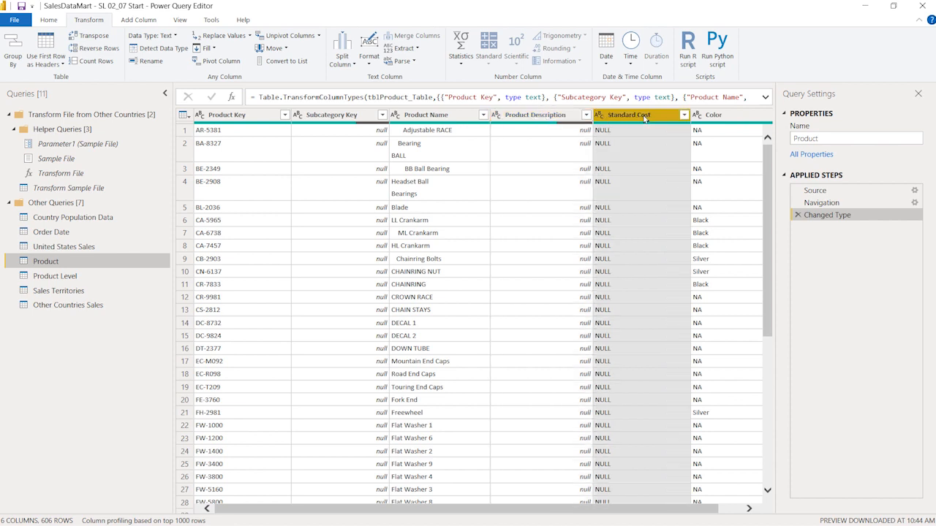
click(601, 117)
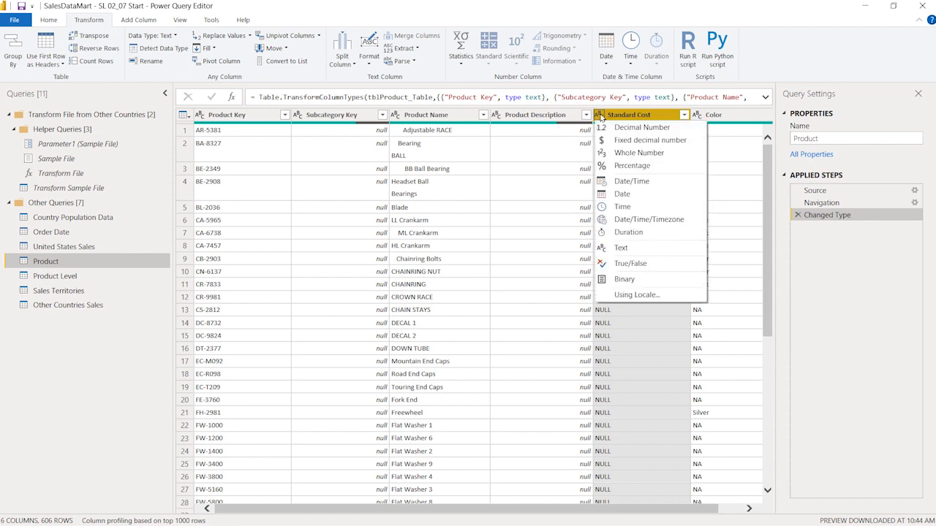
click(660, 141)
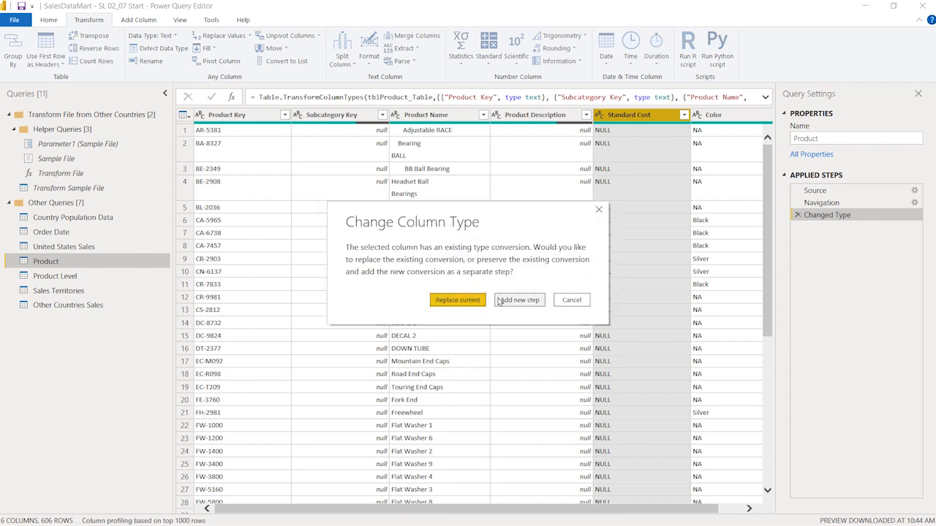
click(458, 307)
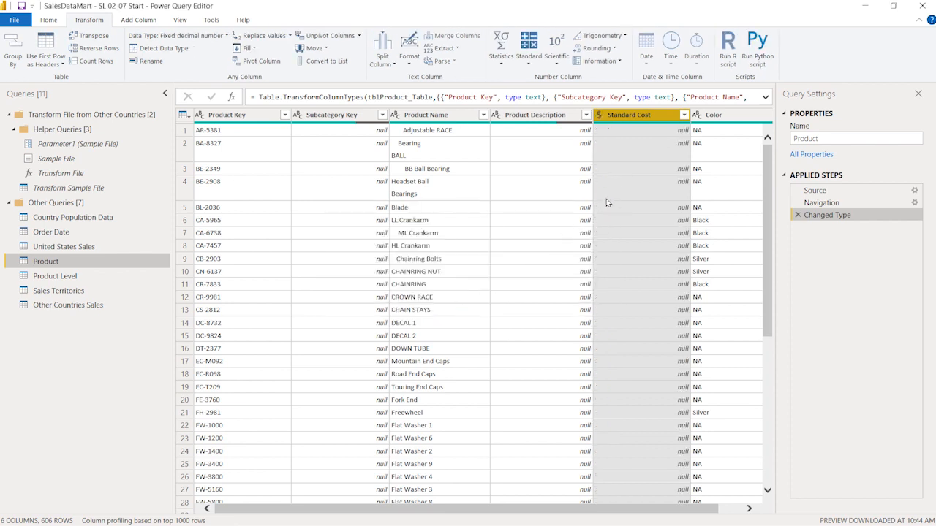
click(599, 115)
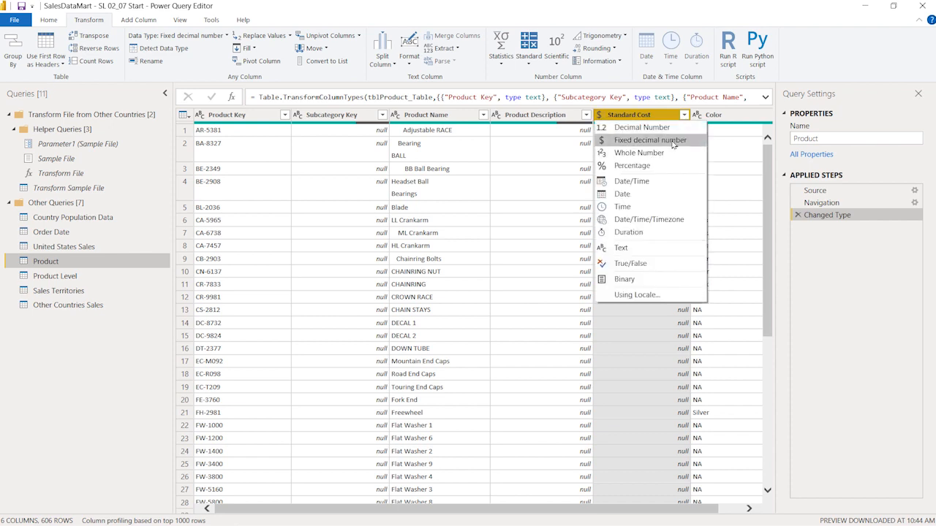
key(Escape)
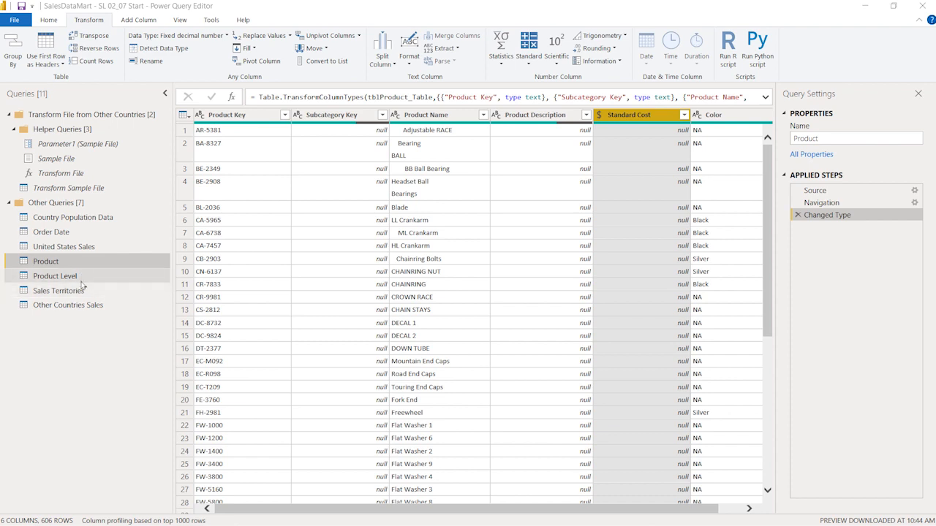
Step: Change the OtherERPUnitPrice column in the Other Countries Sales query to Fixed decimal number, replacing the current conversion
click(81, 308)
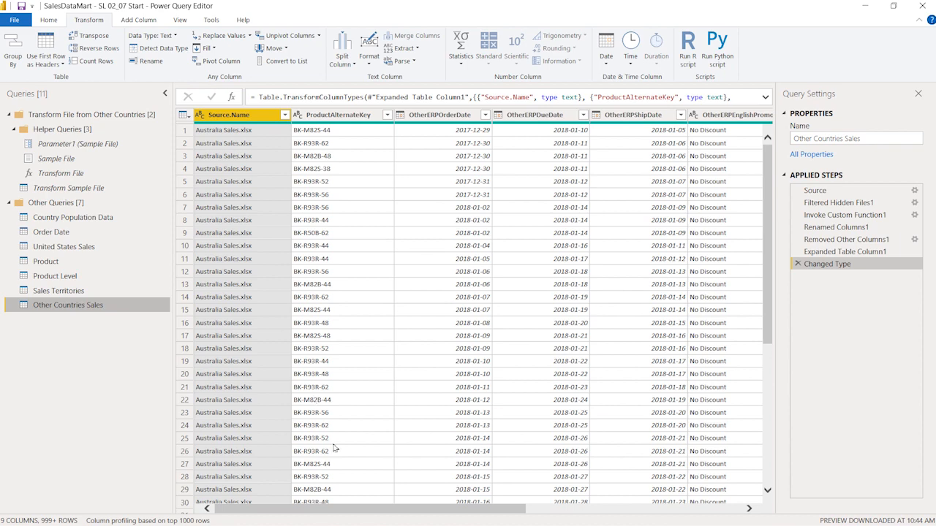
drag(367, 511, 616, 495)
click(707, 117)
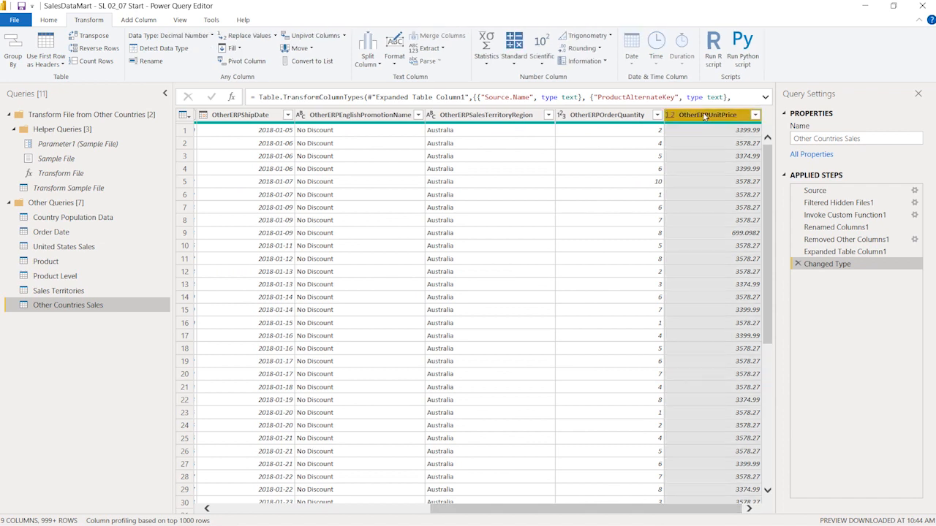
click(671, 116)
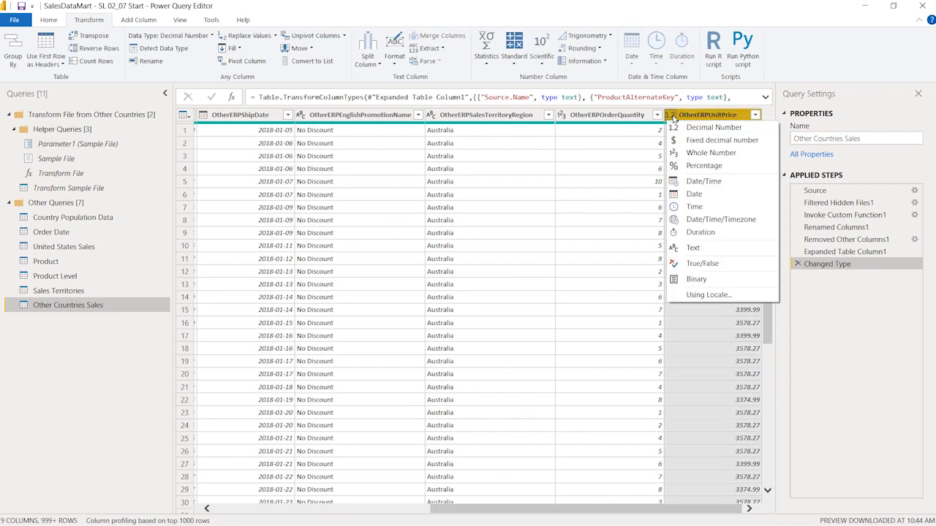
click(753, 140)
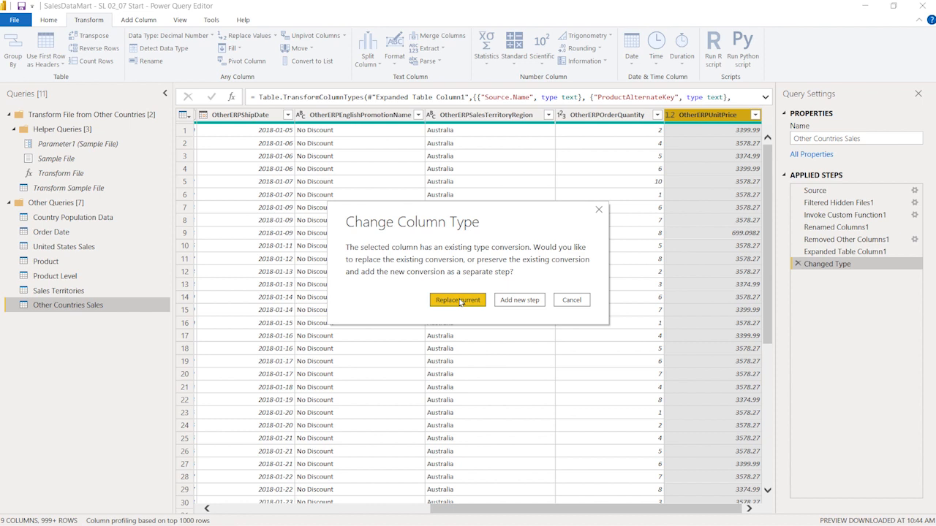
click(458, 300)
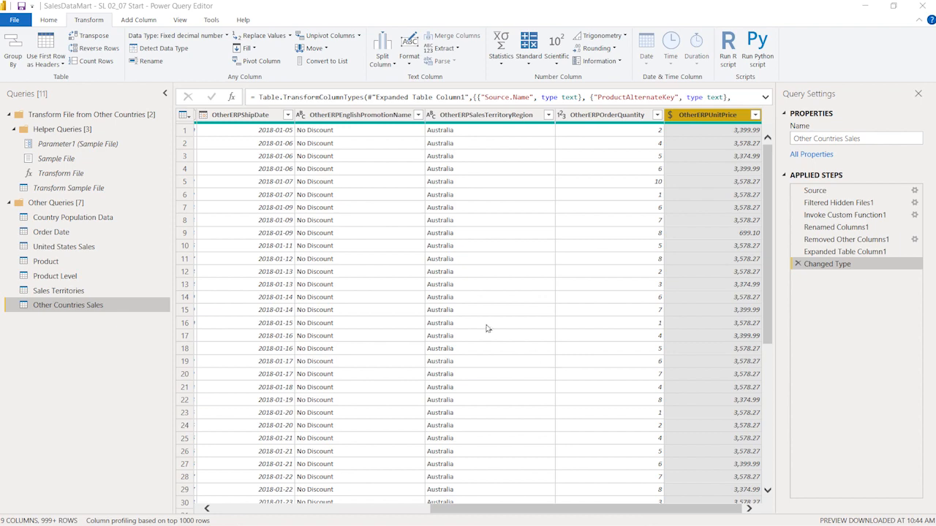
Step: Rename the ProductAlternateKey column in the Other Countries Sales query to "Product Alternate Key"
drag(504, 513, 228, 519)
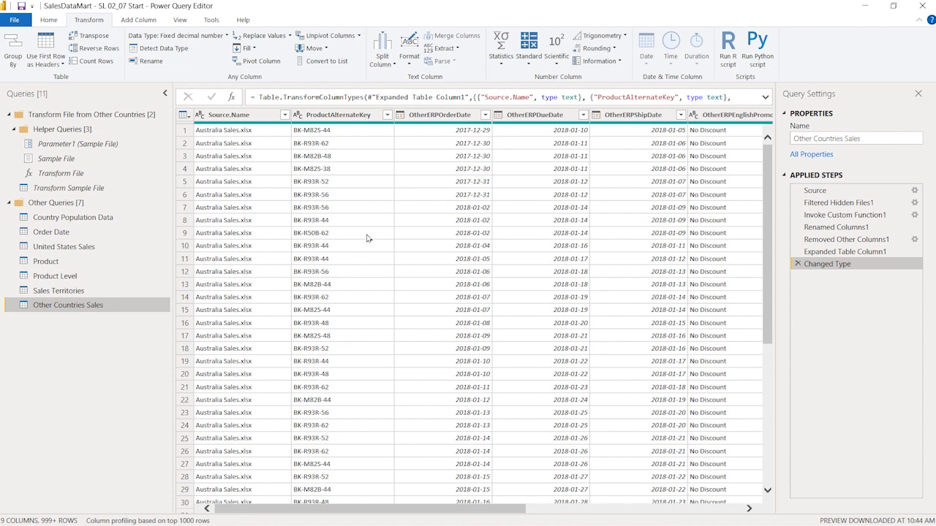
click(338, 116)
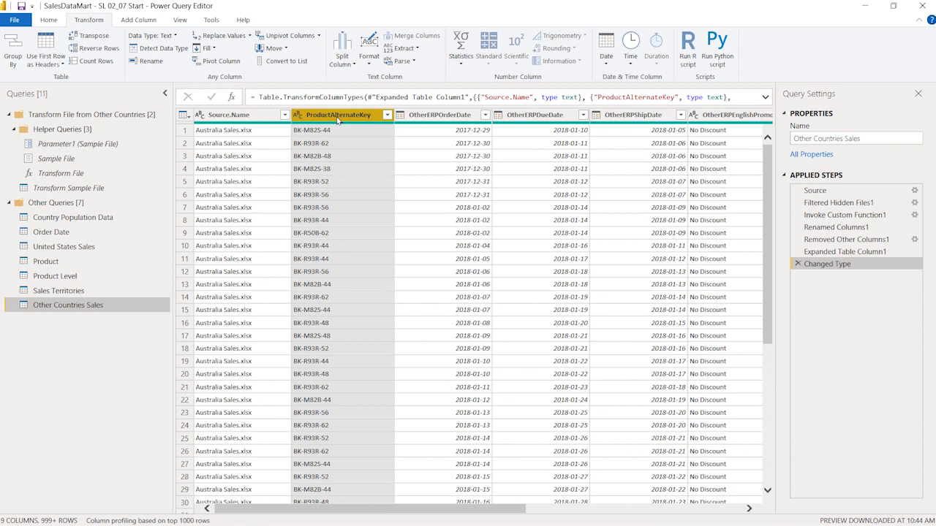
right_click(337, 120)
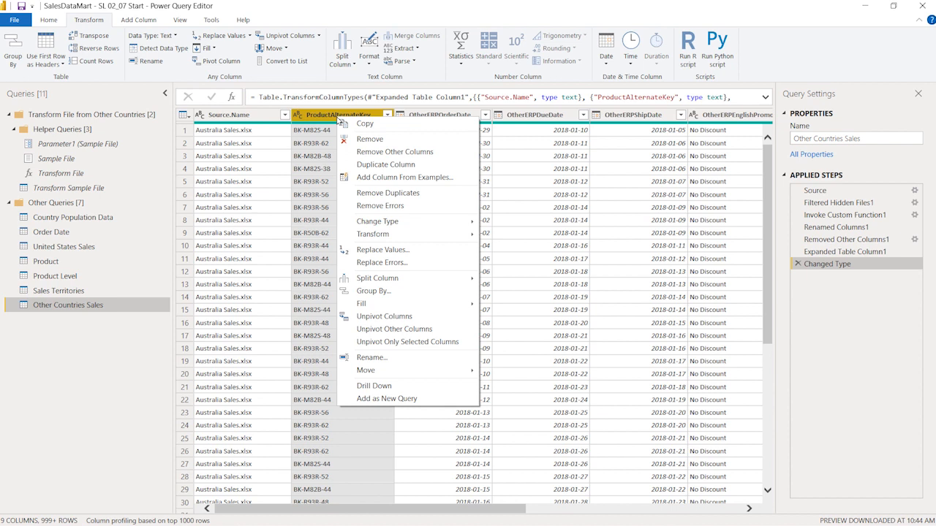
click(372, 357)
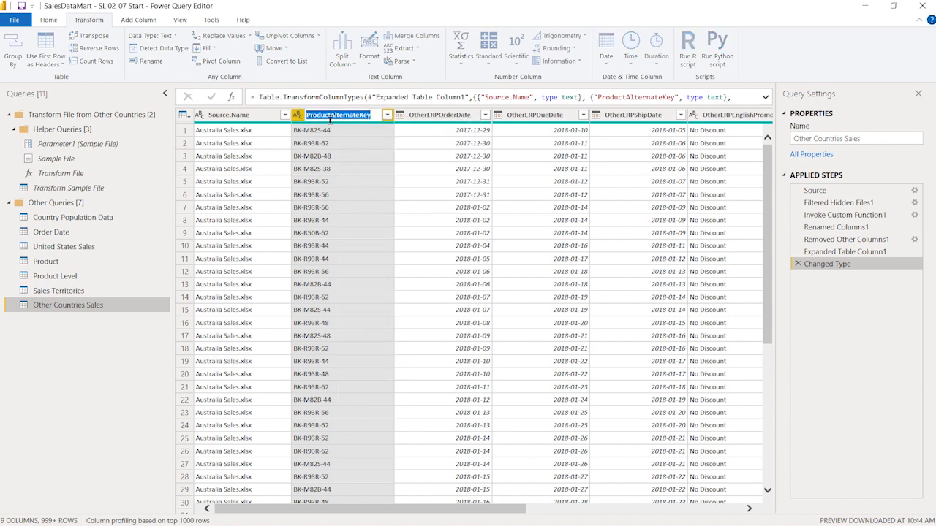
key(Escape)
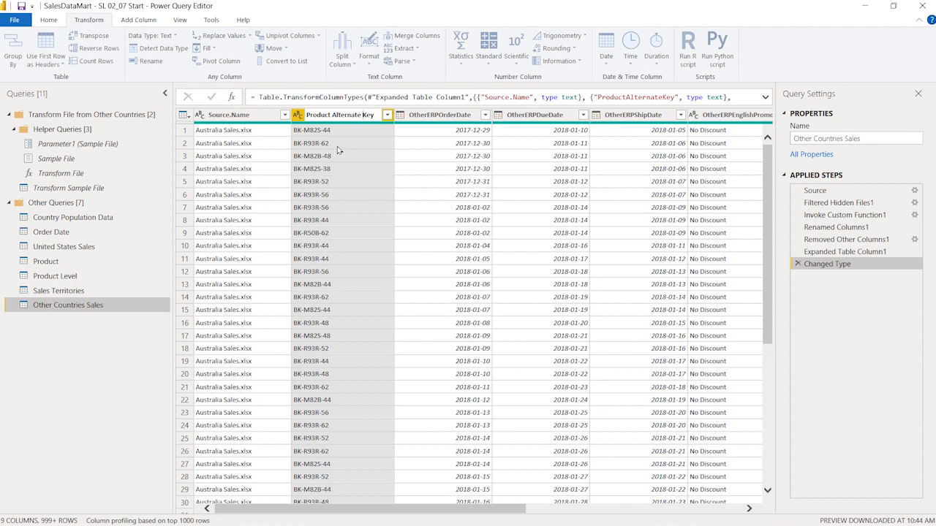
key(Return)
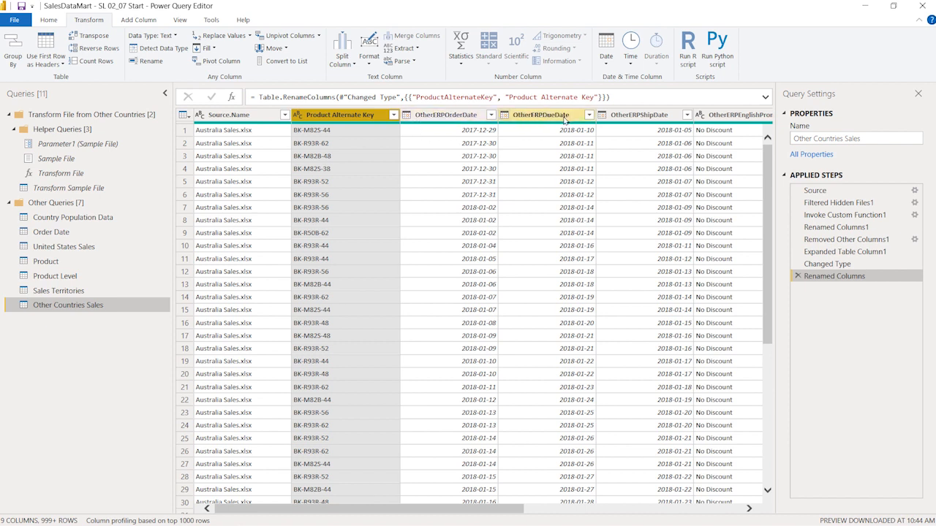
Step: Rename the OtherERPOrderDate column to "Order Date", removing the OtherERP prefix and separating the words with a space
click(449, 115)
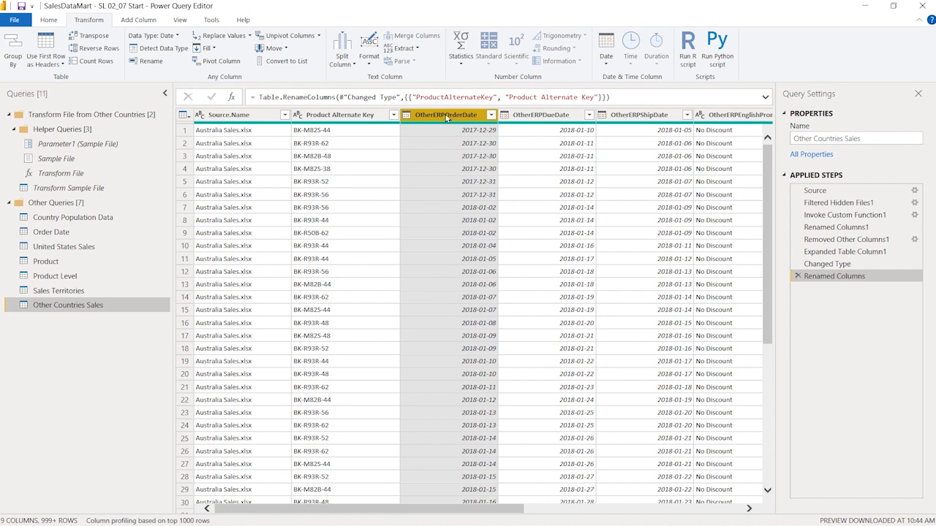
double_click(447, 117)
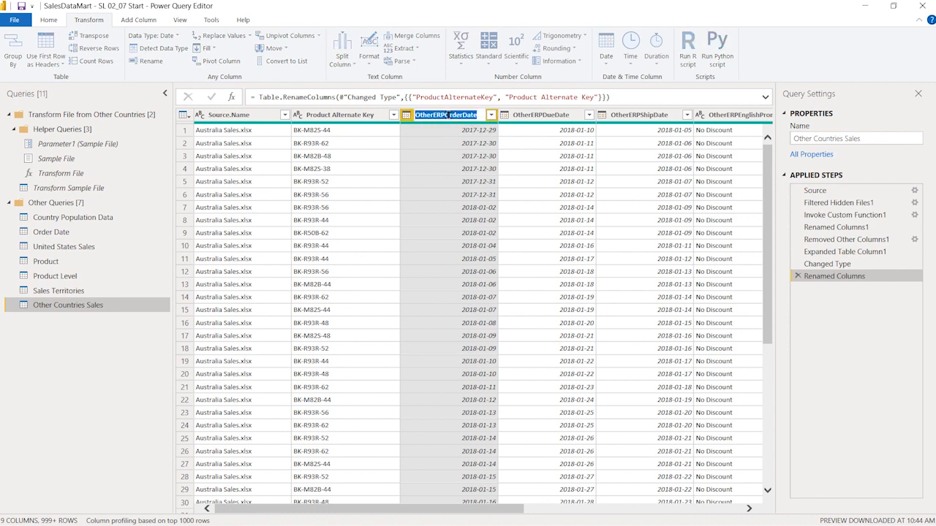
click(446, 115)
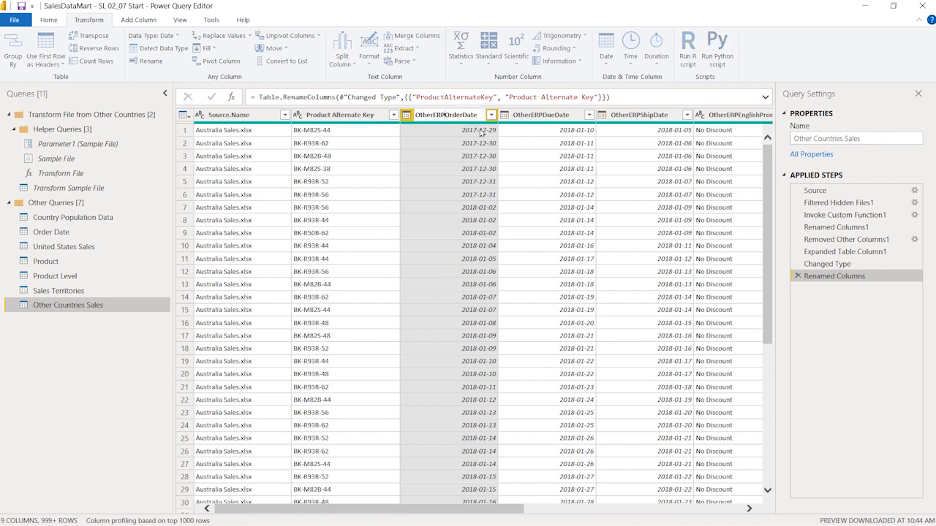
key(BackSpace)
key(BackSpace)
key(BackSpace)
key(BackSpace)
key(BackSpace)
key(BackSpace)
key(BackSpace)
key(BackSpace)
key(Return)
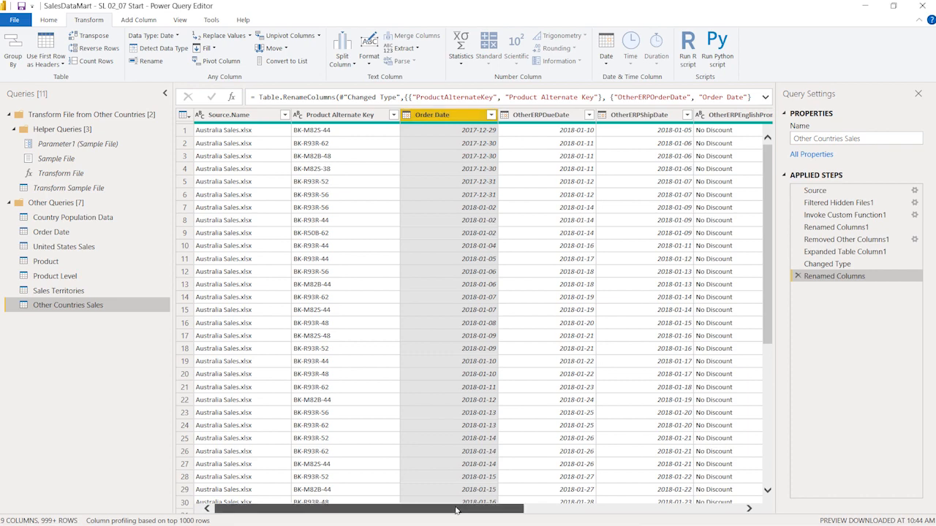
Step: Review the renamed columns of the Other Countries Sales query and show the complete rename formula
drag(458, 508, 511, 501)
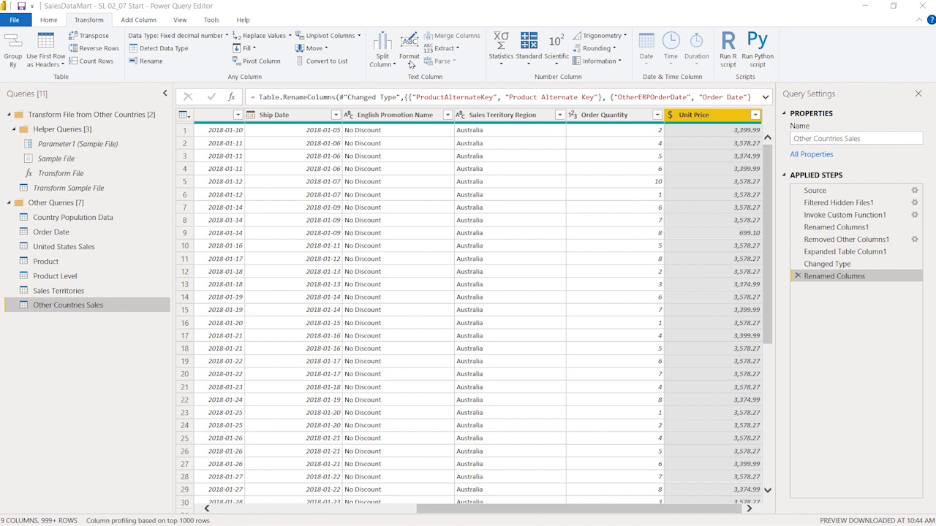
click(766, 97)
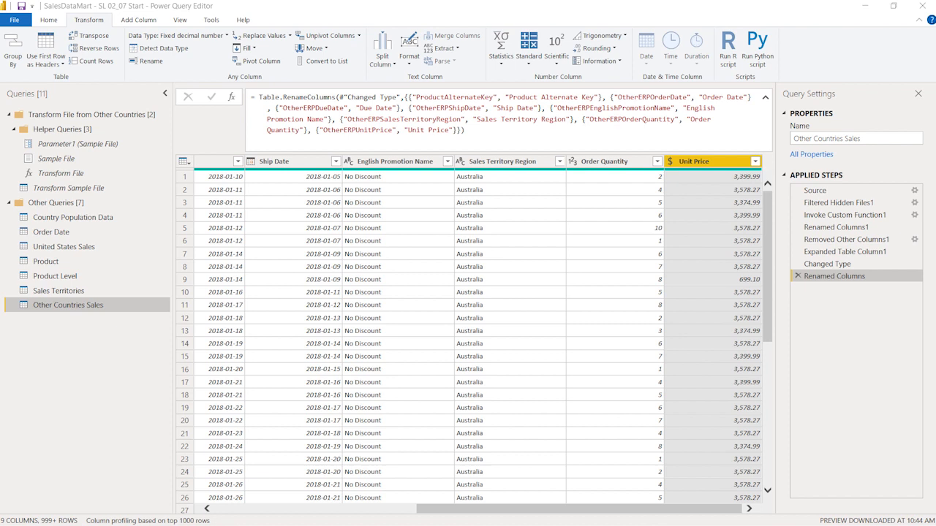
Step: Open the Product Level query
click(56, 277)
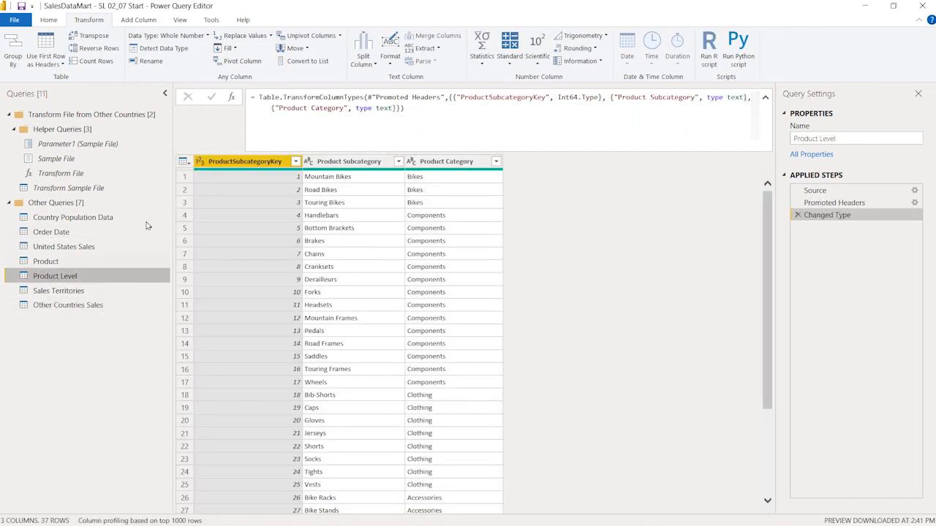